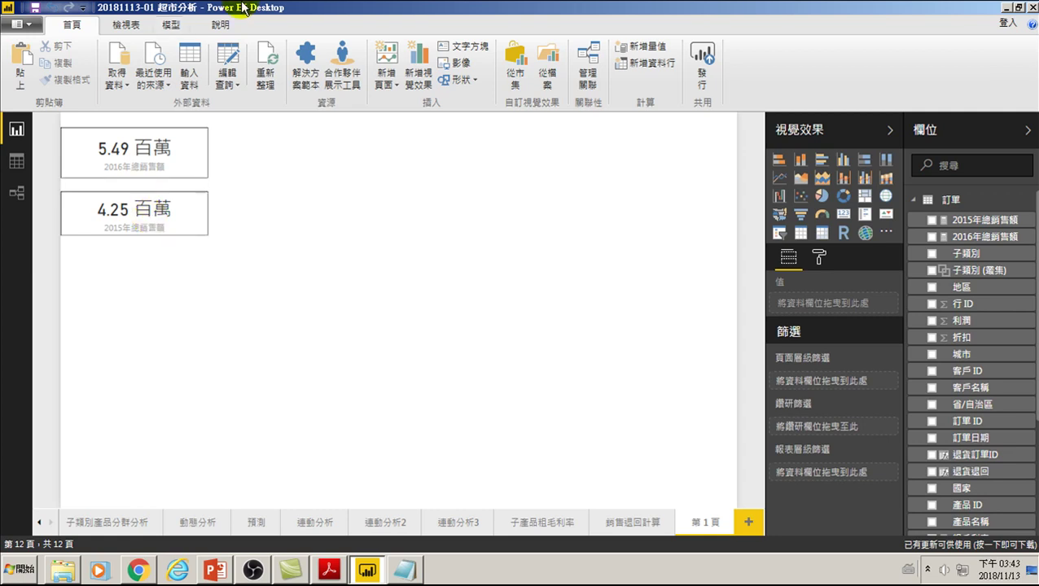
# Step: Restore Notepad and start a fresh line below the gross-margin formula
pyautogui.click(407, 577)
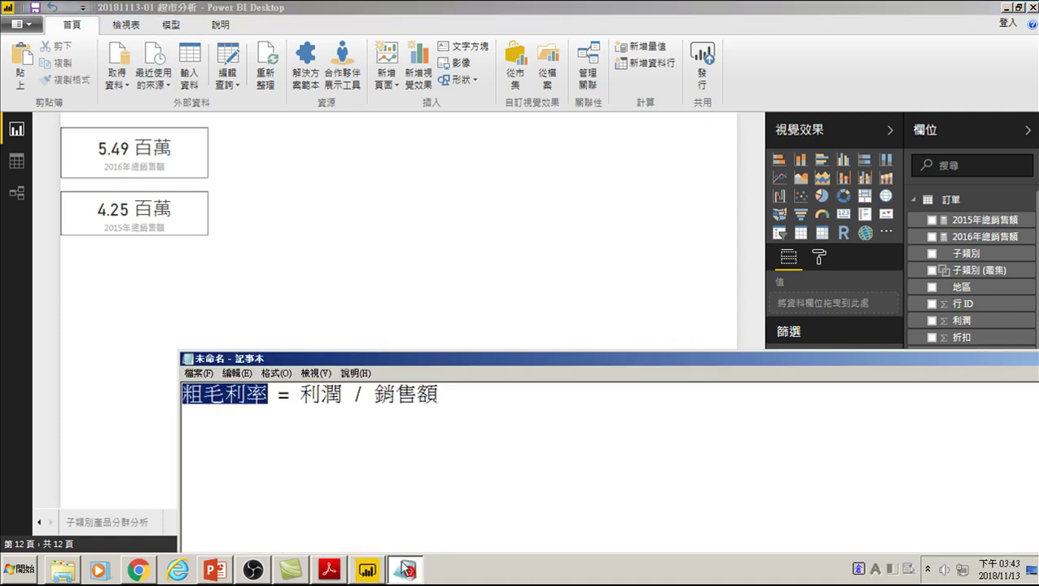
pyautogui.moveTo(463, 389); pyautogui.dragTo(145, 391)
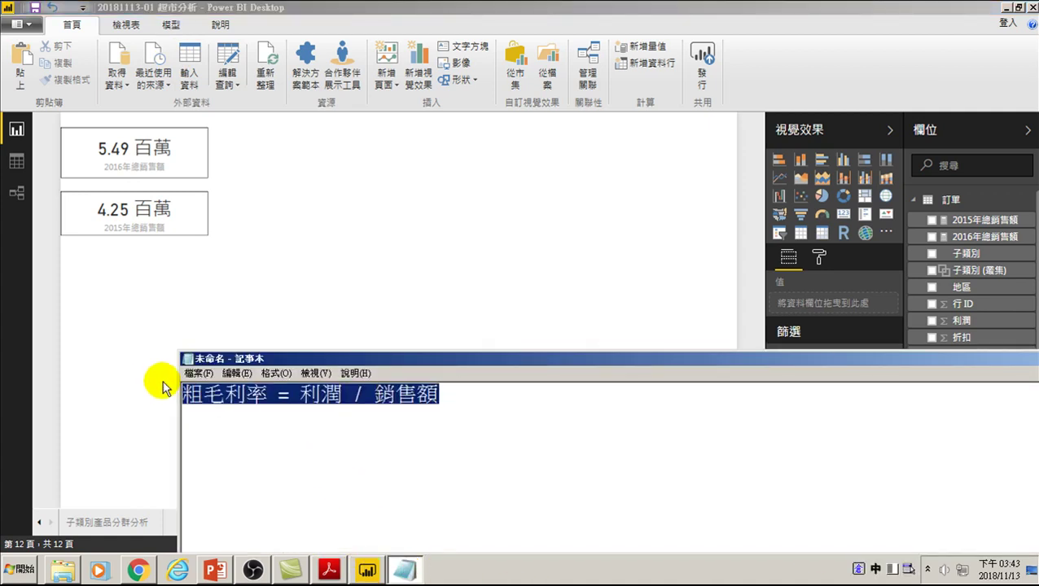
pyautogui.press('Right')
pyautogui.press('Return')
# Step: Type 成長率 = 2016年總銷售額 - 2015 using the Chinese IME
pyautogui.write('成長')
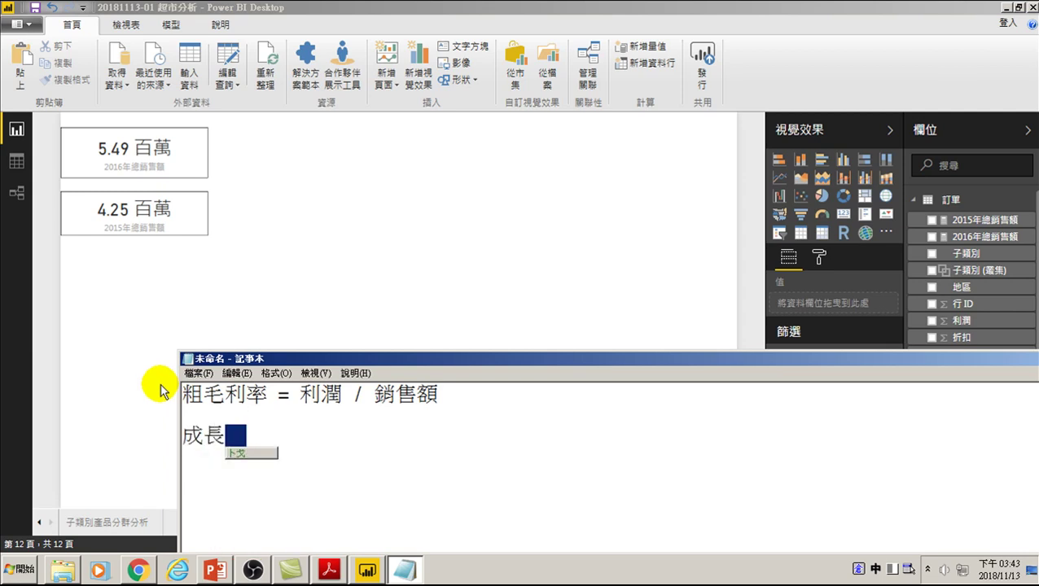
pyautogui.write('率 = ')
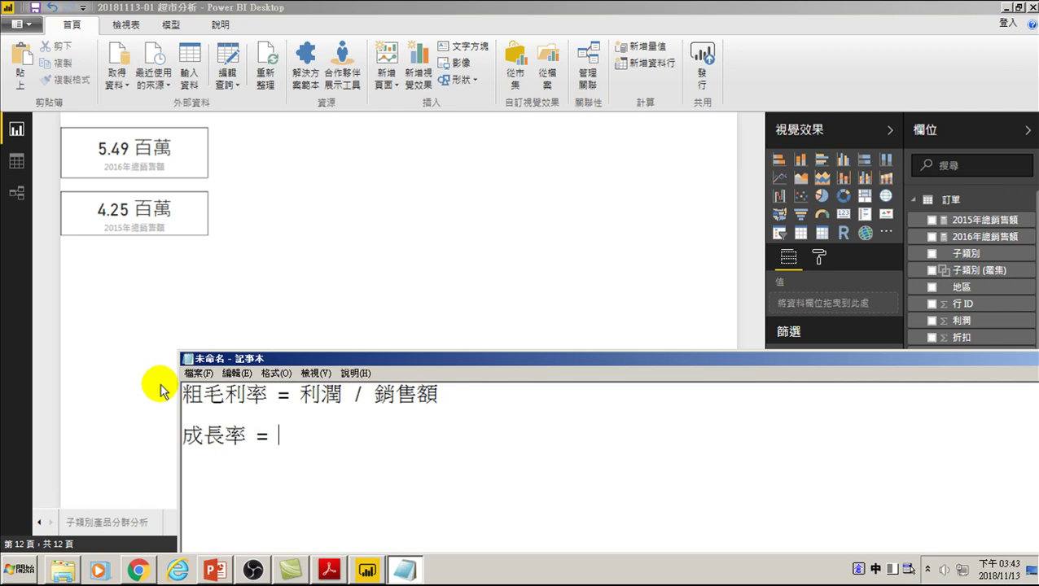
pyautogui.write('2016年')
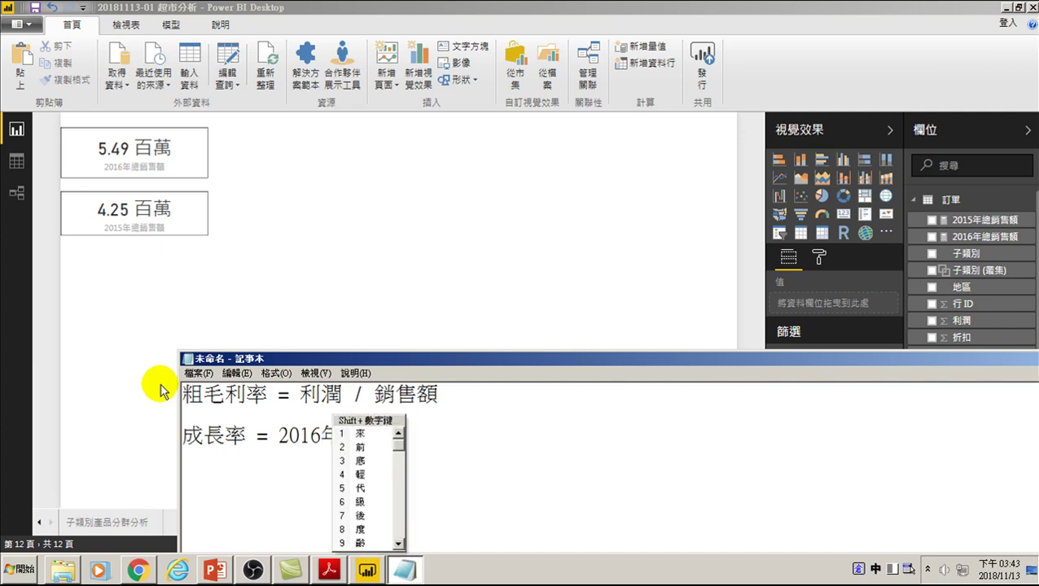
pyautogui.write('總銷')
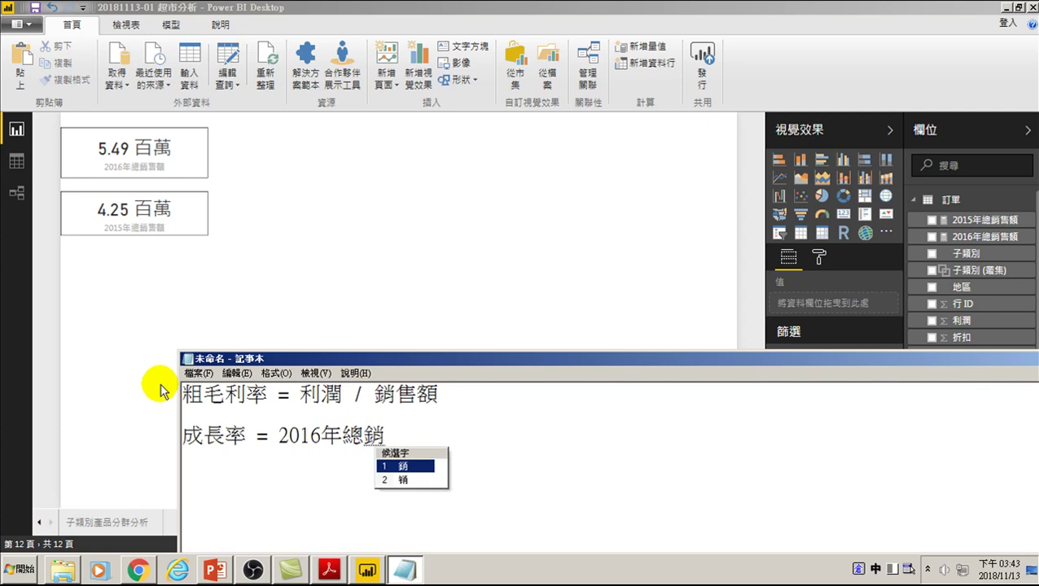
pyautogui.write('售jrmb')
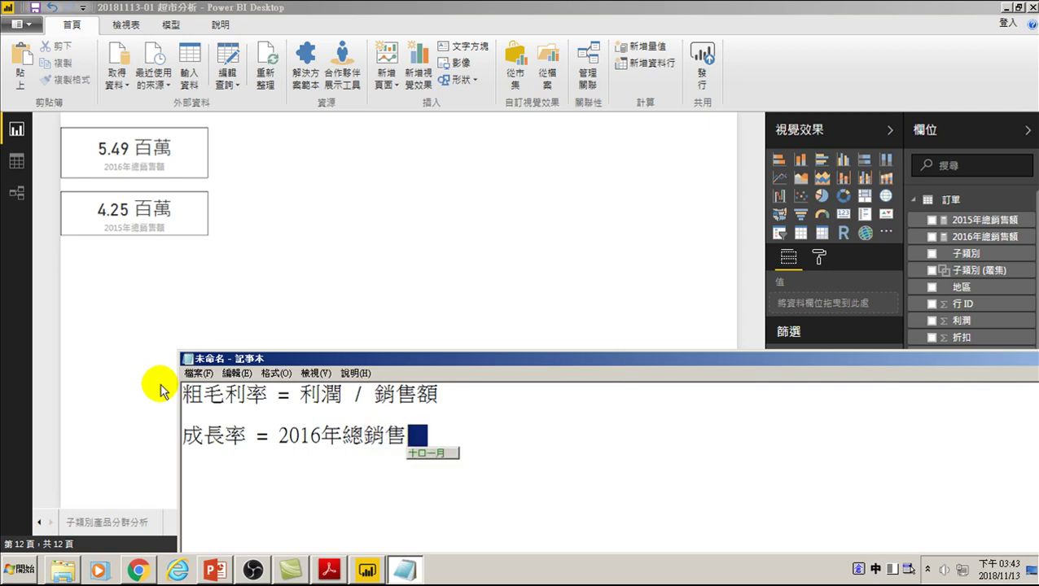
pyautogui.press('space')
pyautogui.press('1')
pyautogui.hotkey('ctrl', 'space')
pyautogui.write('- ')
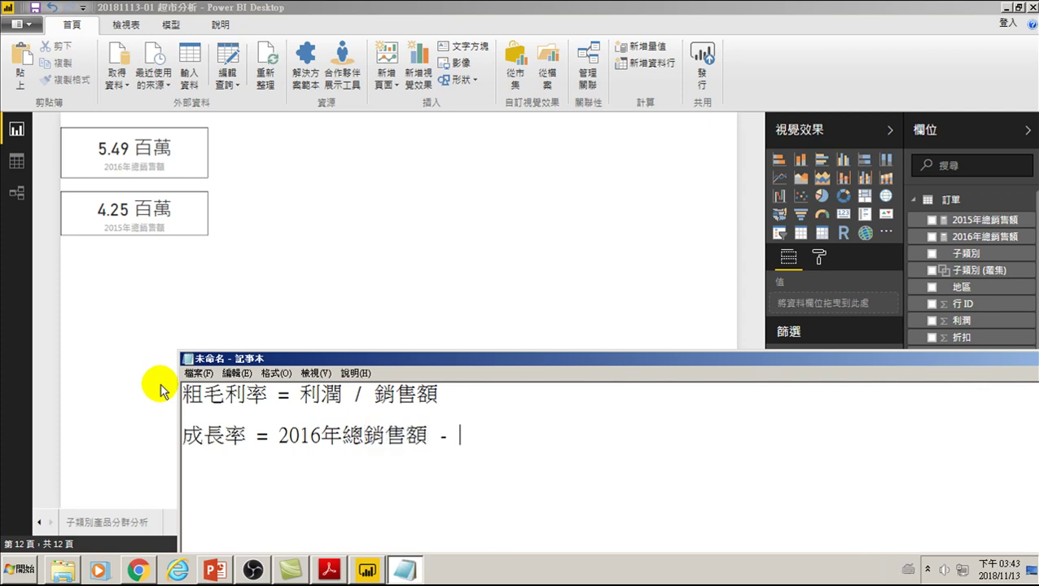
pyautogui.write('2015')
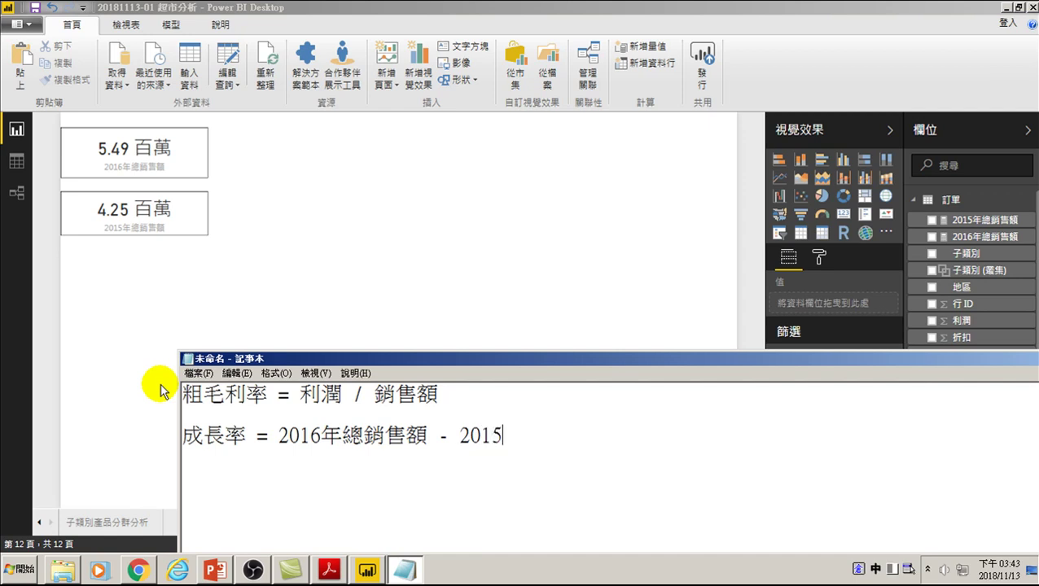
pyautogui.hotkey('ctrl', 'space')
pyautogui.write('oq')
pyautogui.press('BackSpace')
pyautogui.press('BackSpace')
# Step: Finish with 年總銷售額) and add an opening parenthesis before 2016
pyautogui.hotkey('ctrl', 'space')
pyautogui.write('oq')
pyautogui.press('space')
pyautogui.write('vfhwp cfb ogr jrmbc')
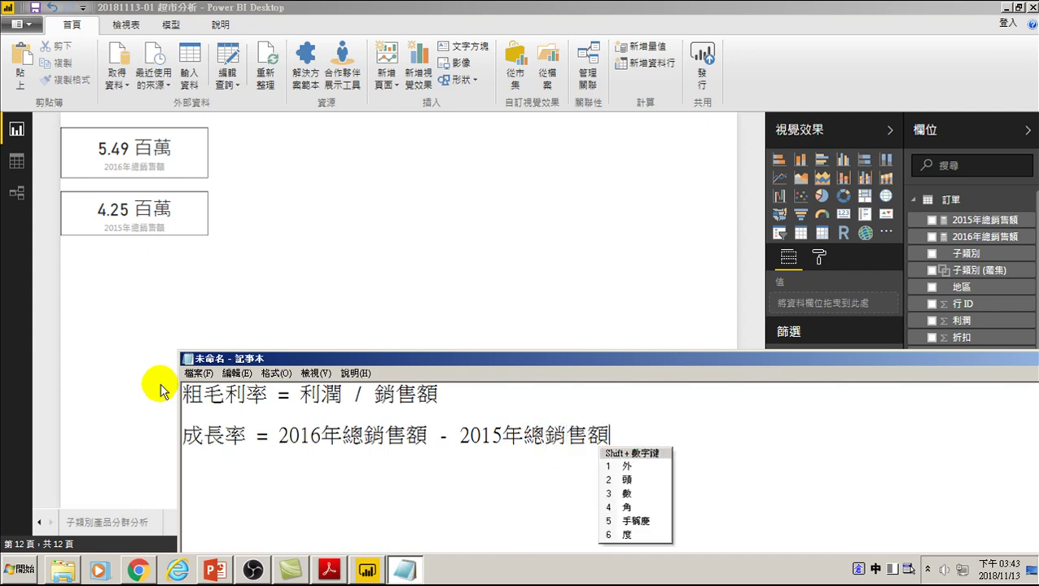
pyautogui.press('space')
pyautogui.hotkey('ctrl', 'space')
pyautogui.write(')')
pyautogui.press('Home')
pyautogui.press('Right')
pyautogui.press('Right')
pyautogui.press('Right')
pyautogui.press('Right')
pyautogui.press('Right')
pyautogui.press('Left')
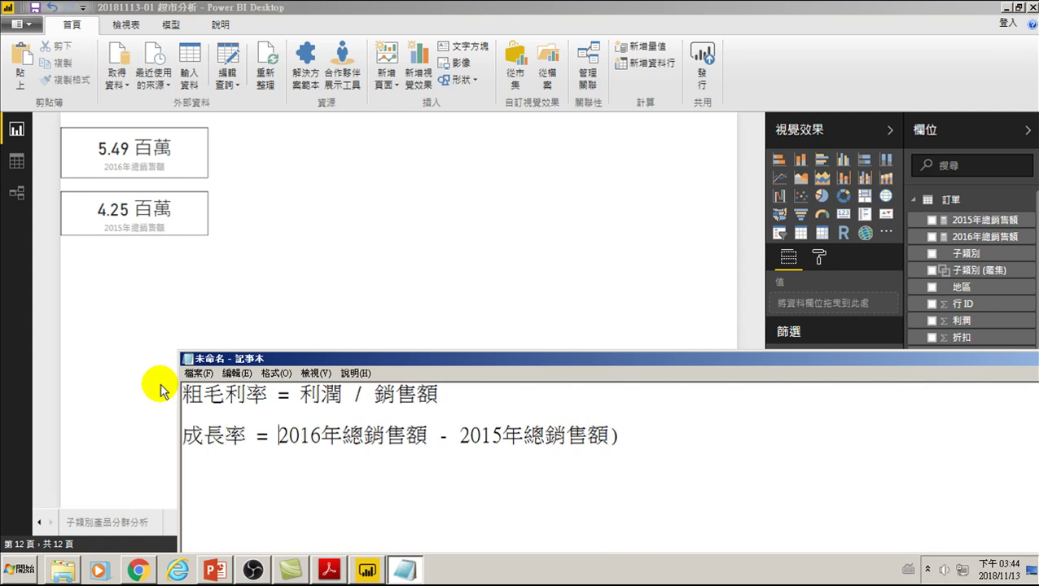
pyautogui.write('(')
pyautogui.press('End')
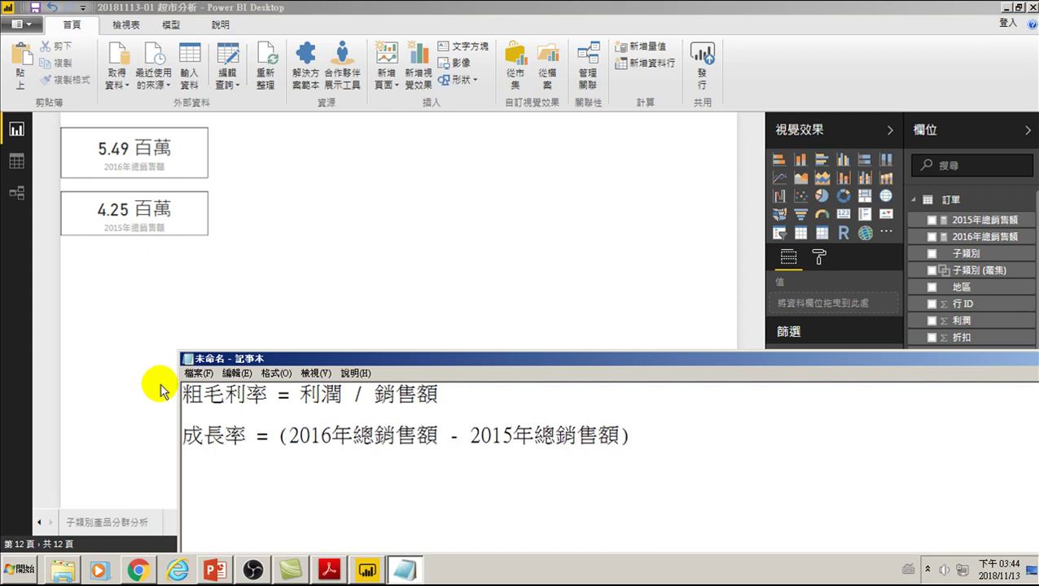
# Step: After the closing parenthesis, type / 2015年 to start the divisor
pyautogui.write('/')
pyautogui.write('2015')
pyautogui.write('oq')
pyautogui.press('BackSpace')
pyautogui.press('BackSpace')
pyautogui.press('BackSpace')
pyautogui.hotkey('ctrl', 'space')
pyautogui.write('oq')
pyautogui.press('space')
# Step: Complete the divisor with 總銷售額, then switch the IME back to English
pyautogui.write('1vfh')
pyautogui.press('space')
pyautogui.write('cfb')
pyautogui.press('space')
pyautogui.write('1ogr')
pyautogui.press('space')
pyautogui.write('jr')
pyautogui.press('space')
pyautogui.press('1')
pyautogui.hotkey('ctrl', 'space')
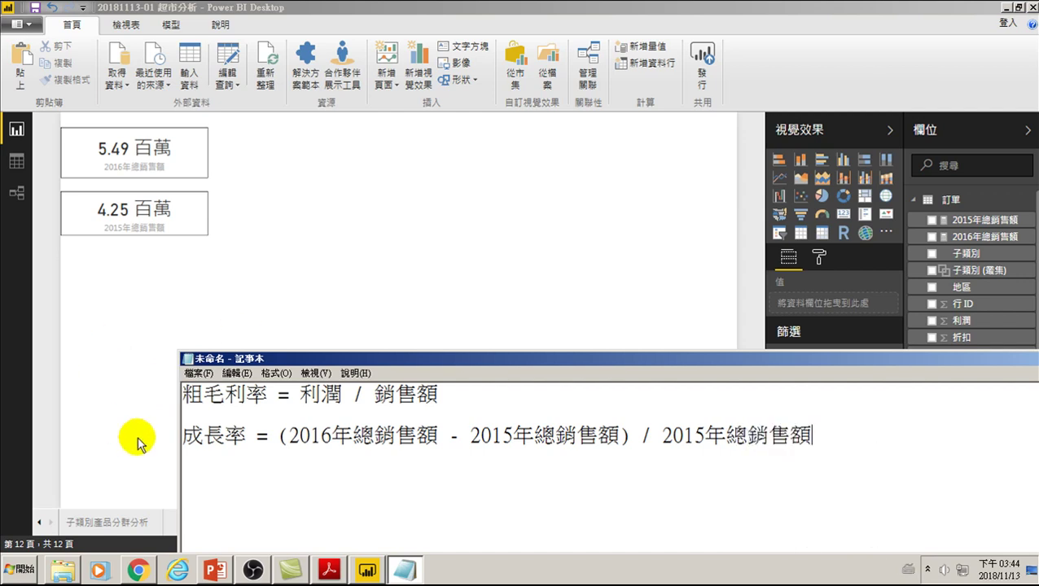
# Step: Check the formula's final 2015 in Notepad, then bring the Power BI report forward
pyautogui.moveTo(184, 435); pyautogui.dragTo(847, 440)
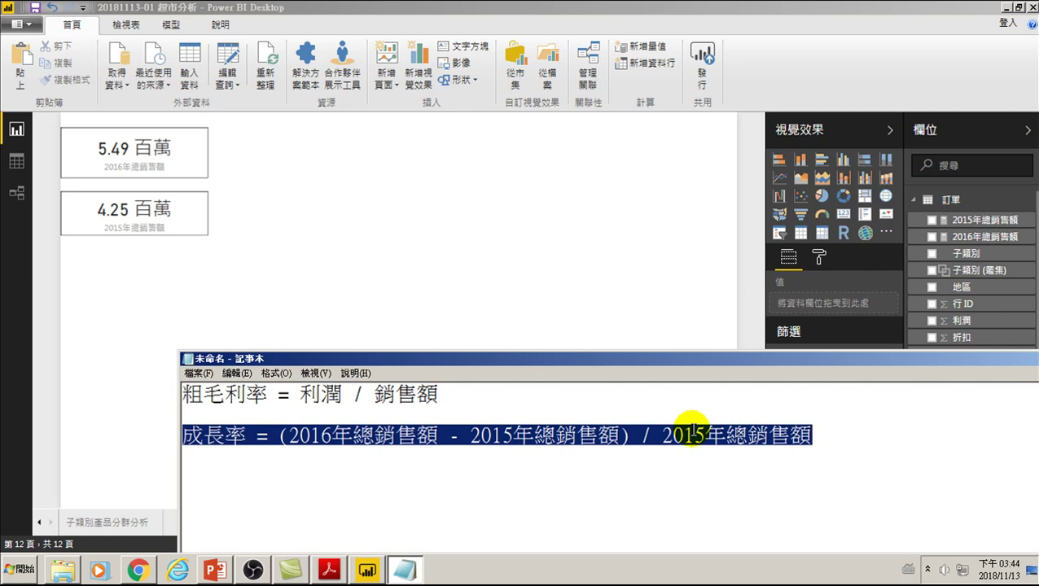
pyautogui.click(670, 448)
pyautogui.moveTo(672, 439)
pyautogui.mouseDown()
pyautogui.moveTo(661, 436)
pyautogui.moveTo(710, 436)
pyautogui.mouseUp()
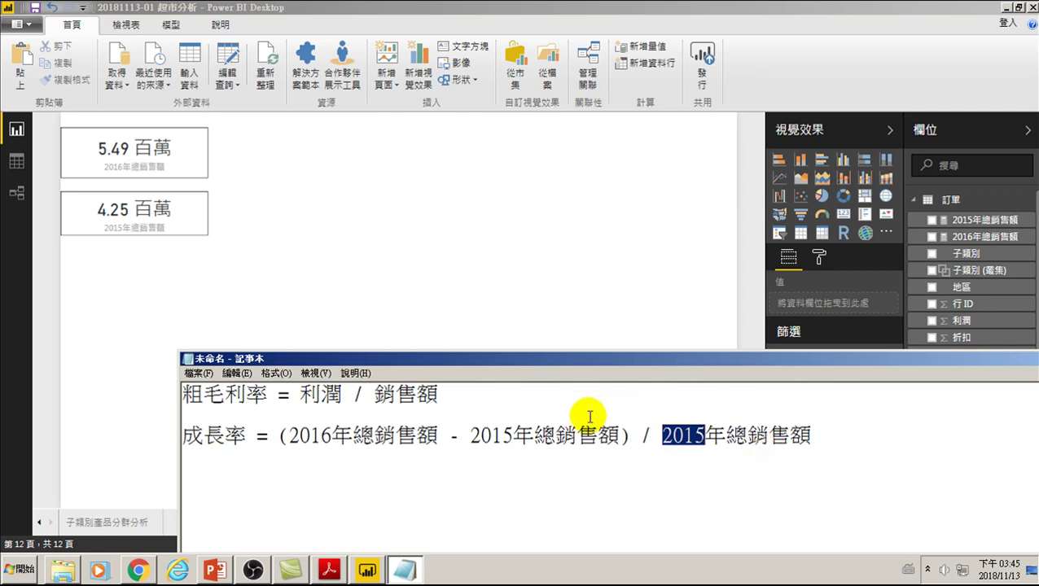
pyautogui.click(343, 215)
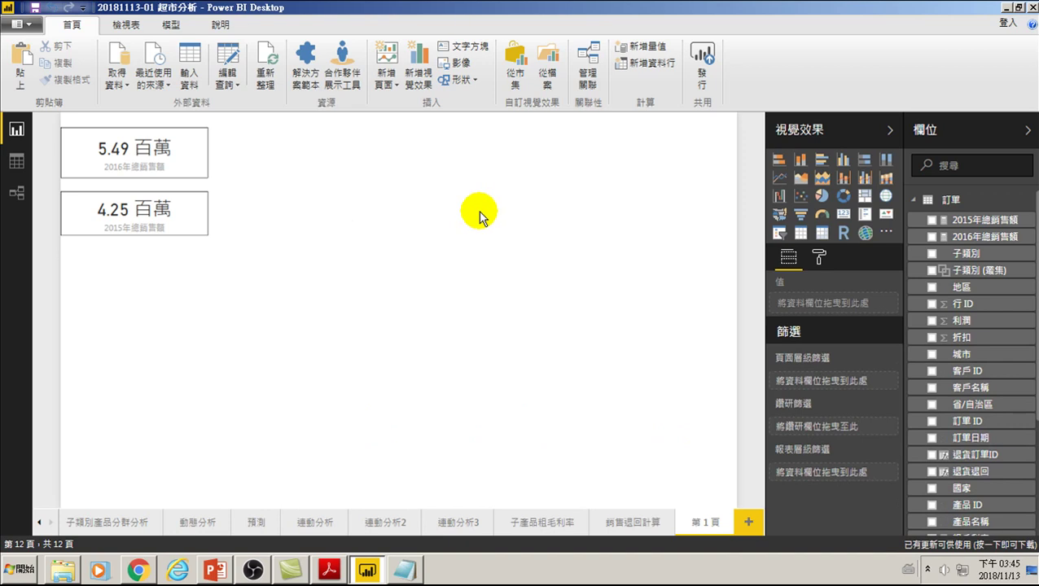
pyautogui.click(405, 570)
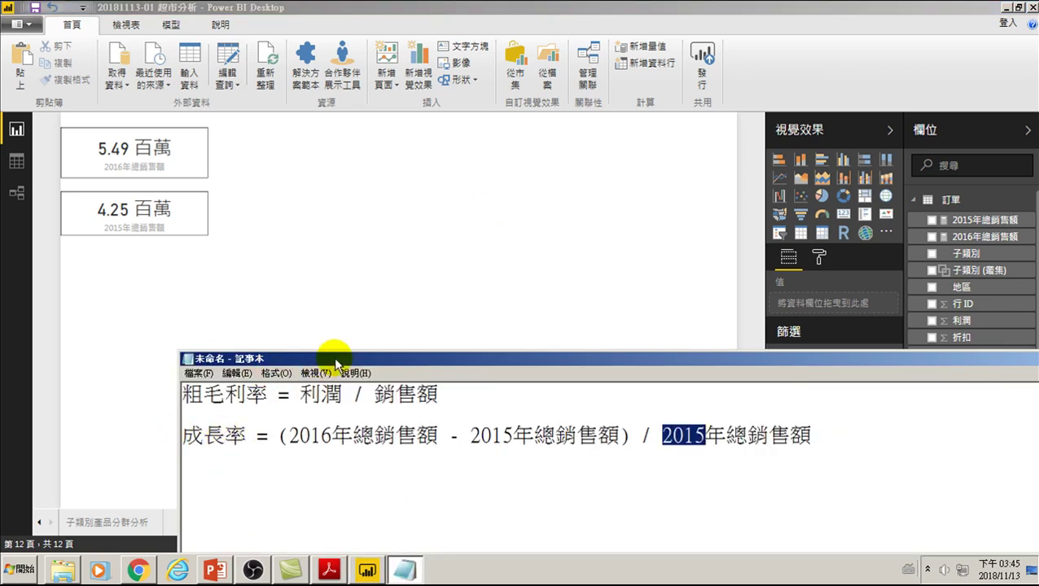
pyautogui.click(409, 267)
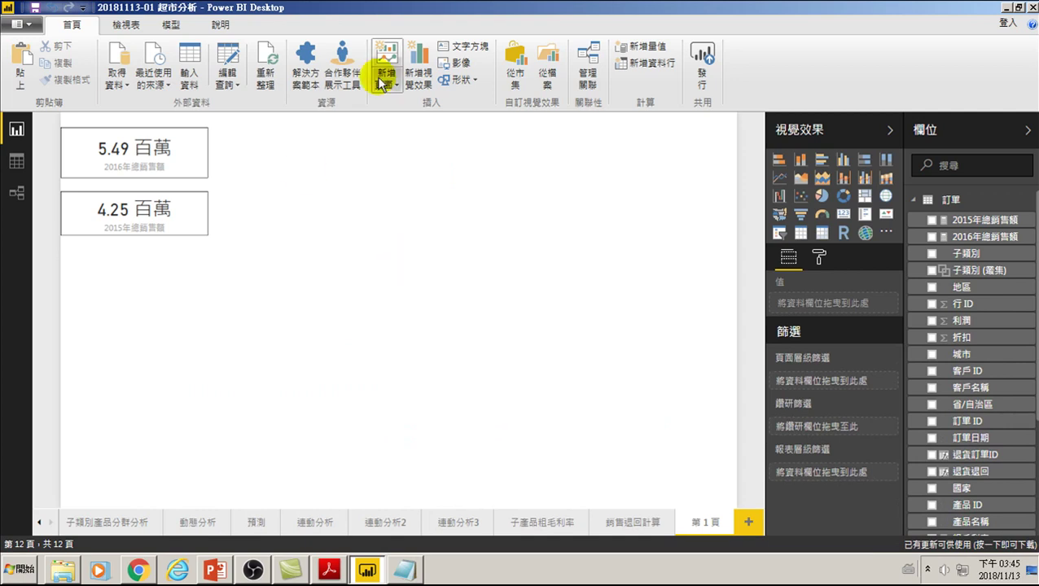
# Step: Create a new measure named 2016年成長率 and begin its formula with = (
pyautogui.click(644, 52)
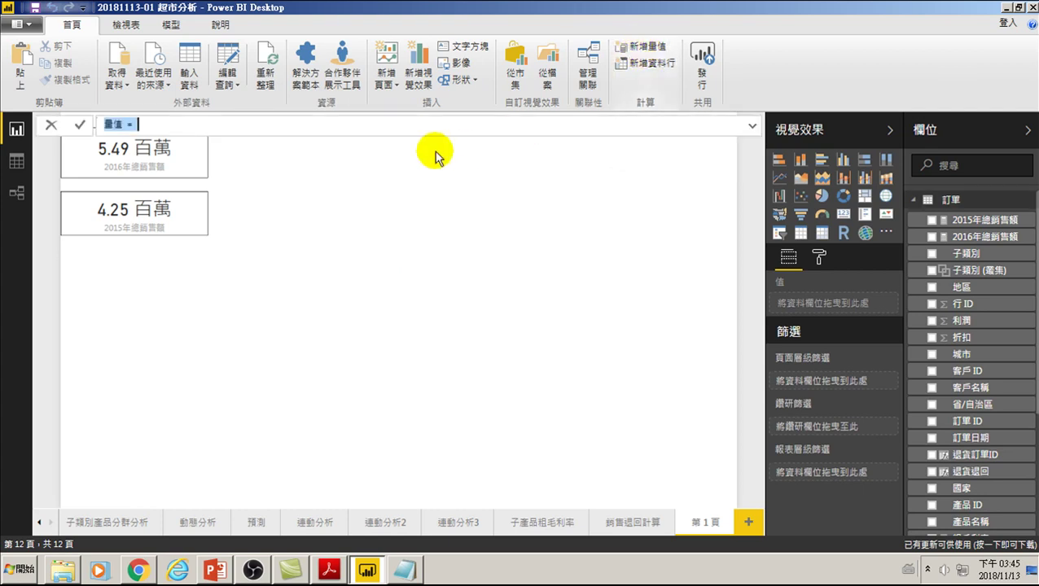
pyautogui.doubleClick(118, 124)
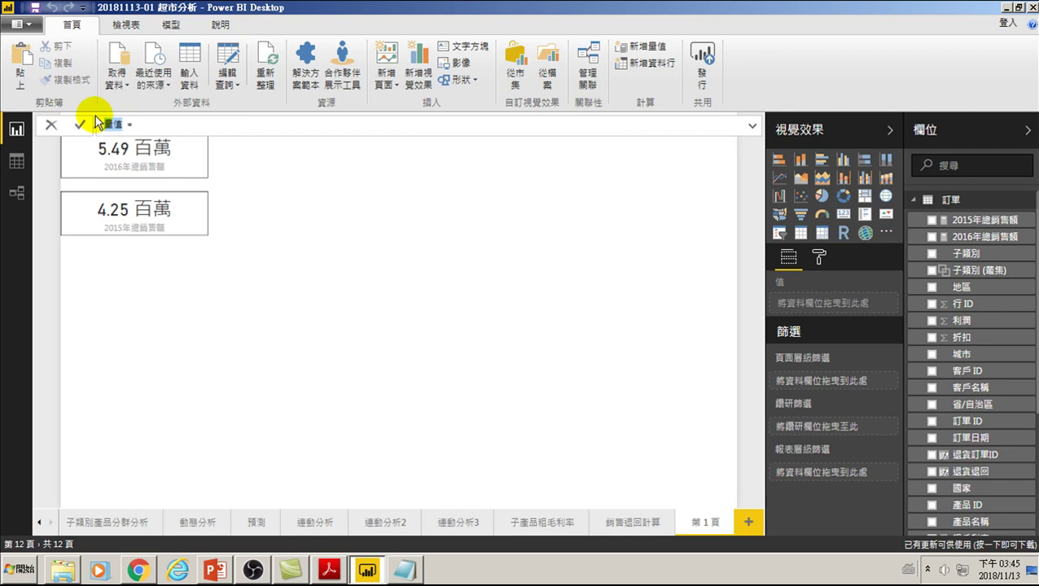
pyautogui.write('2016')
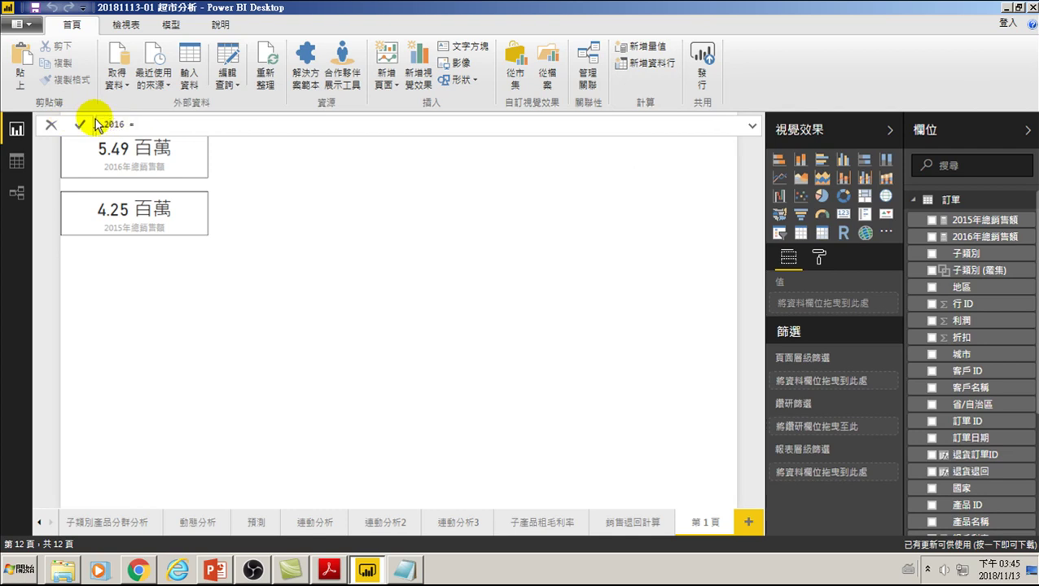
pyautogui.write('年成長')
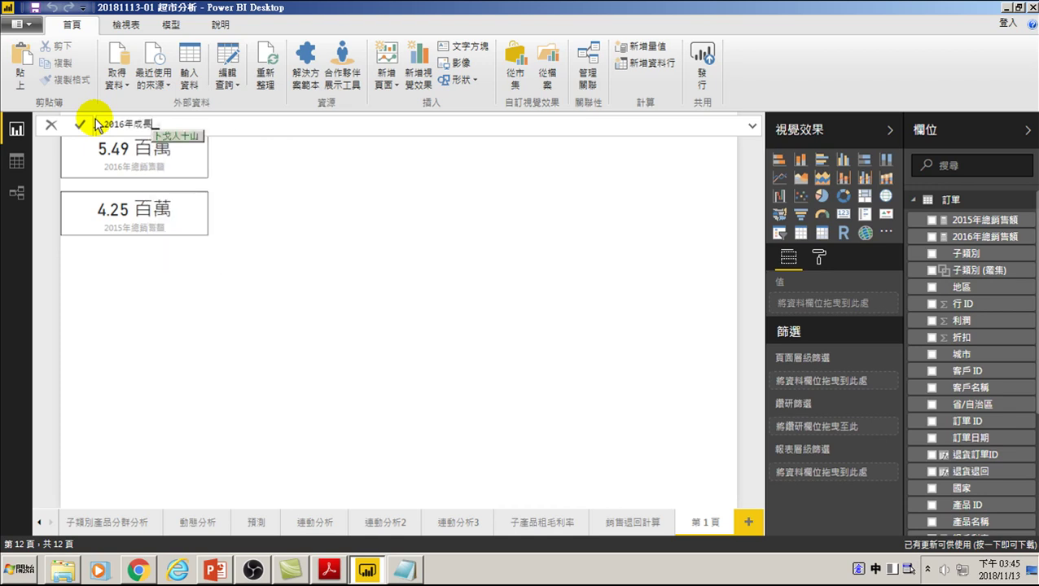
pyautogui.write('率')
pyautogui.press('Return')
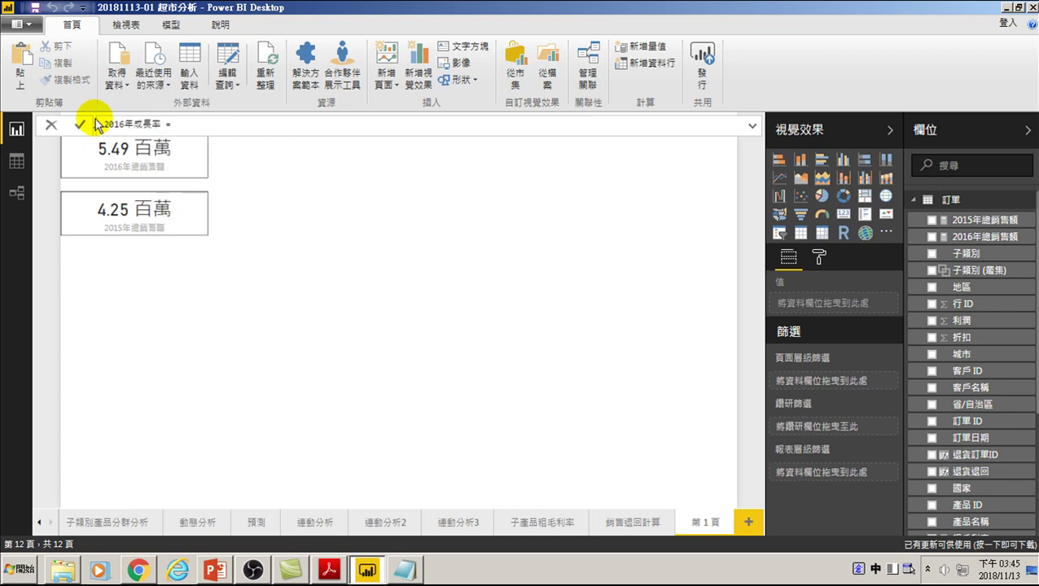
pyautogui.hotkey('ctrl', 'space')
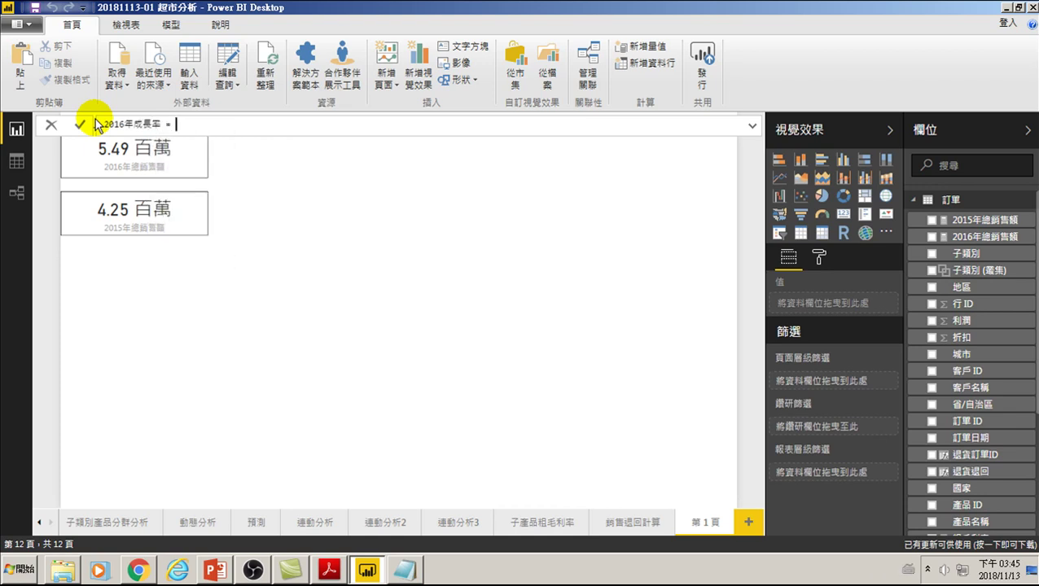
pyautogui.write('(')
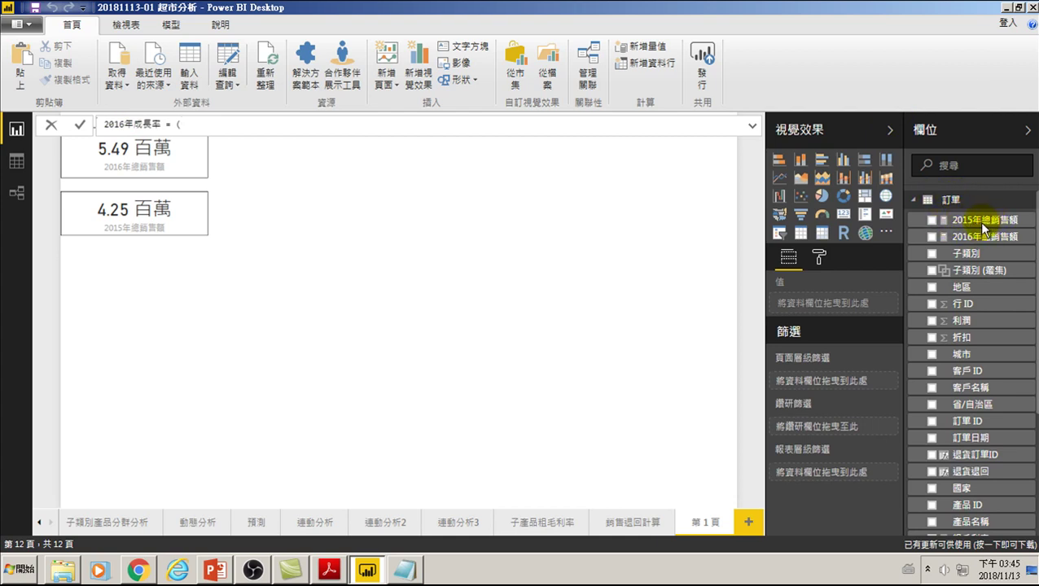
# Step: Complete the formula as ('訂單'[2016年總銷售額] - '訂單'[2015年總銷售額]) / '訂單'[2015年總銷售額] and commit it
pyautogui.write("'")
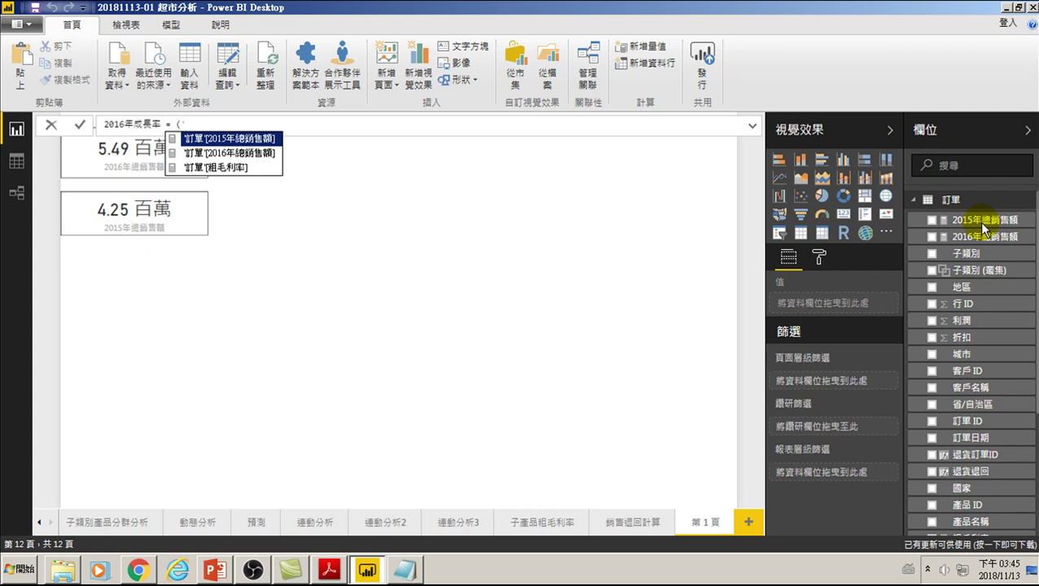
pyautogui.press('Down')
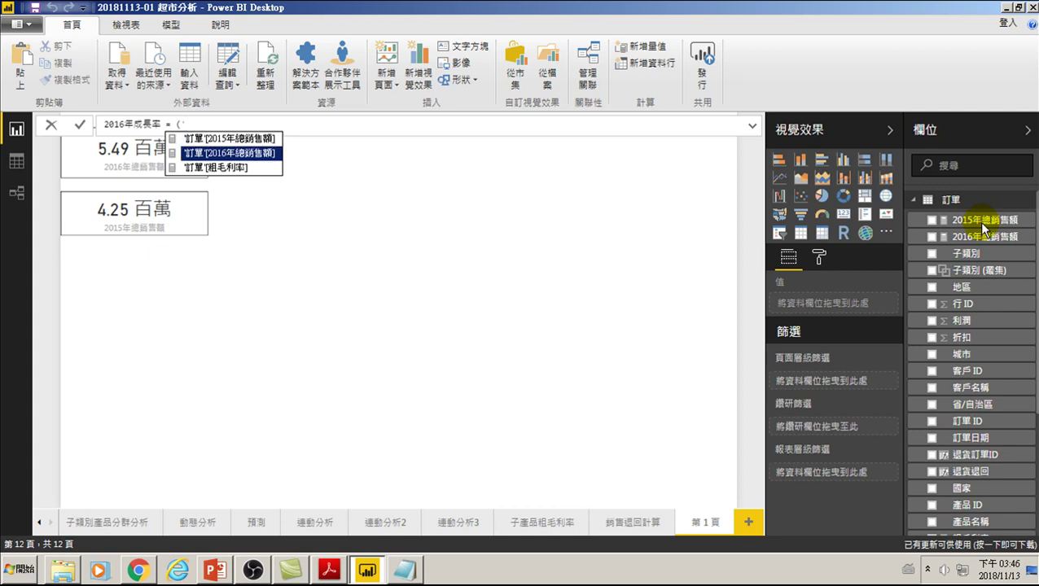
pyautogui.press('Tab')
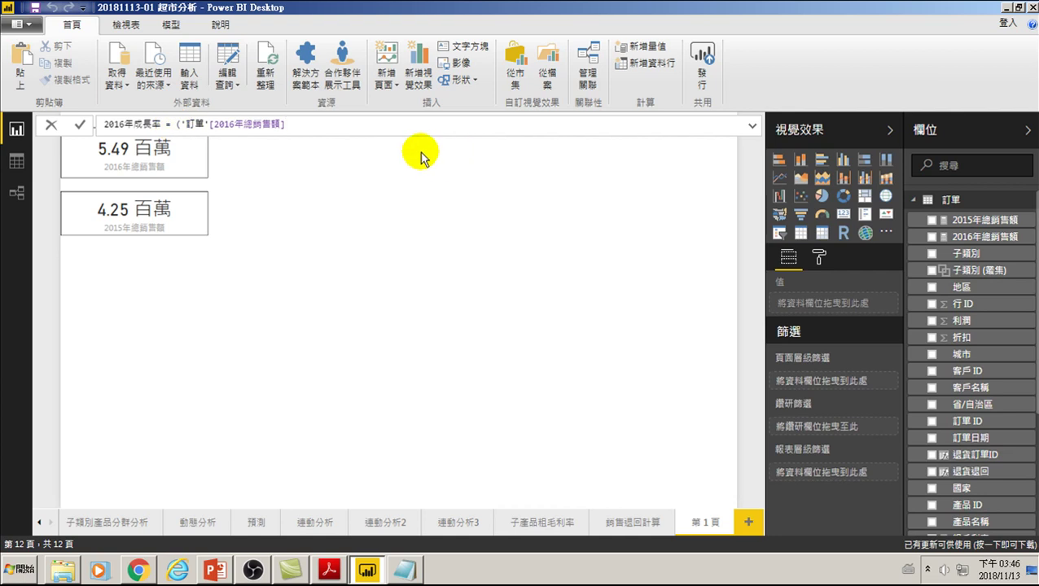
pyautogui.write(' - ')
pyautogui.write("'")
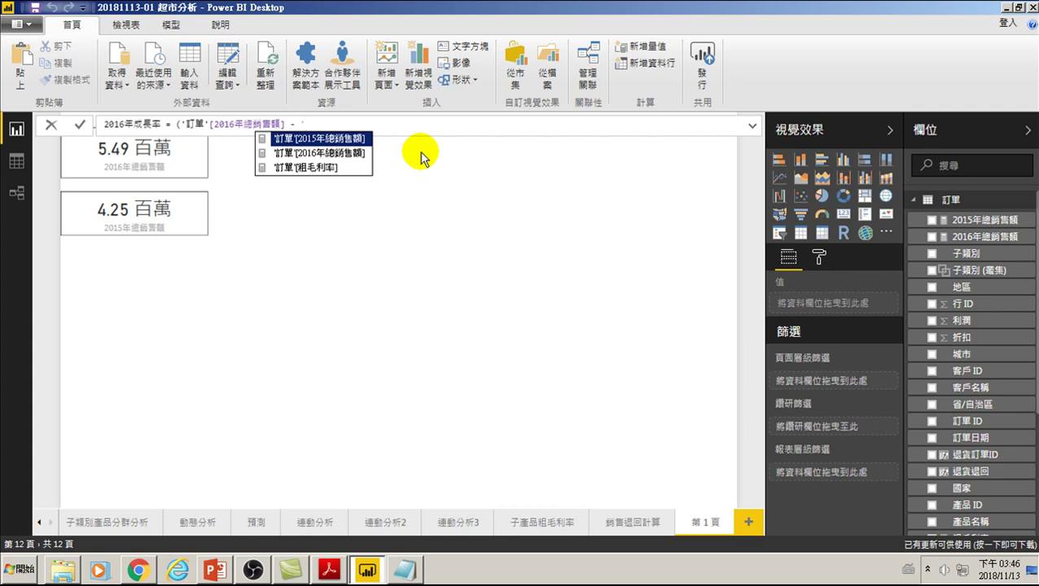
pyautogui.press('Tab')
pyautogui.write(') / ')
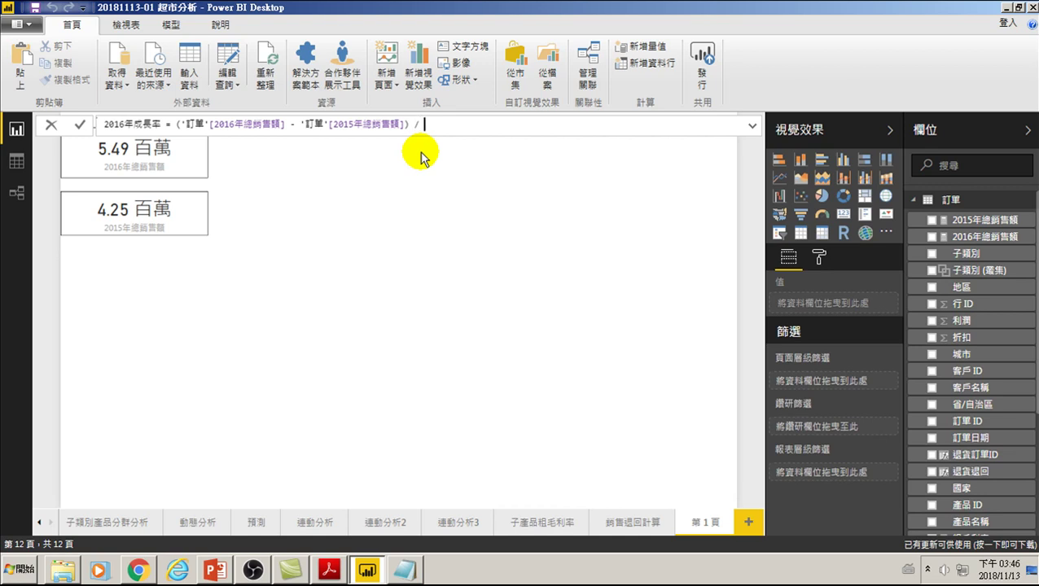
pyautogui.write("'")
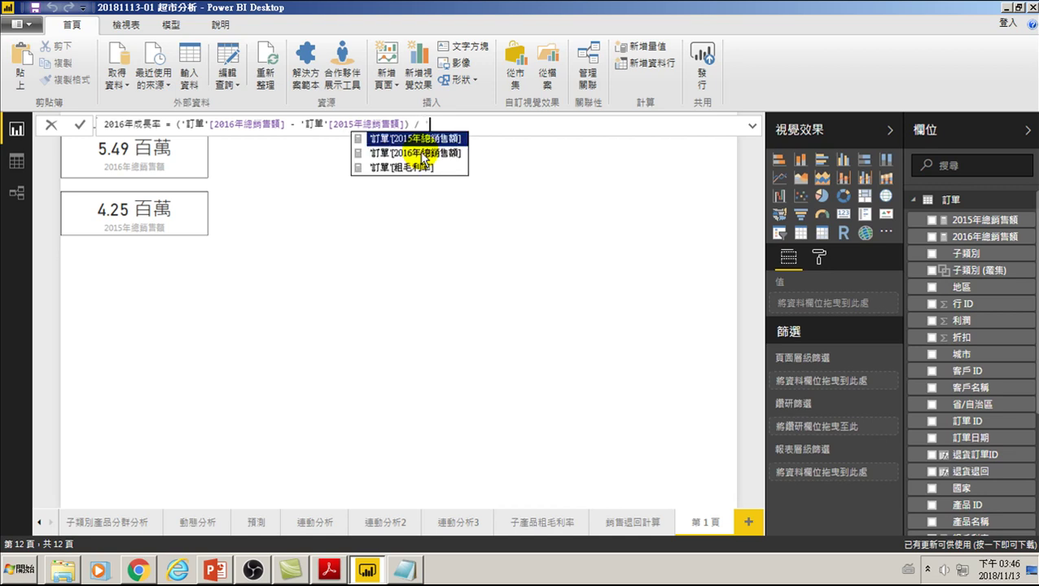
pyautogui.press('Down')
pyautogui.press('Up')
pyautogui.press('Tab')
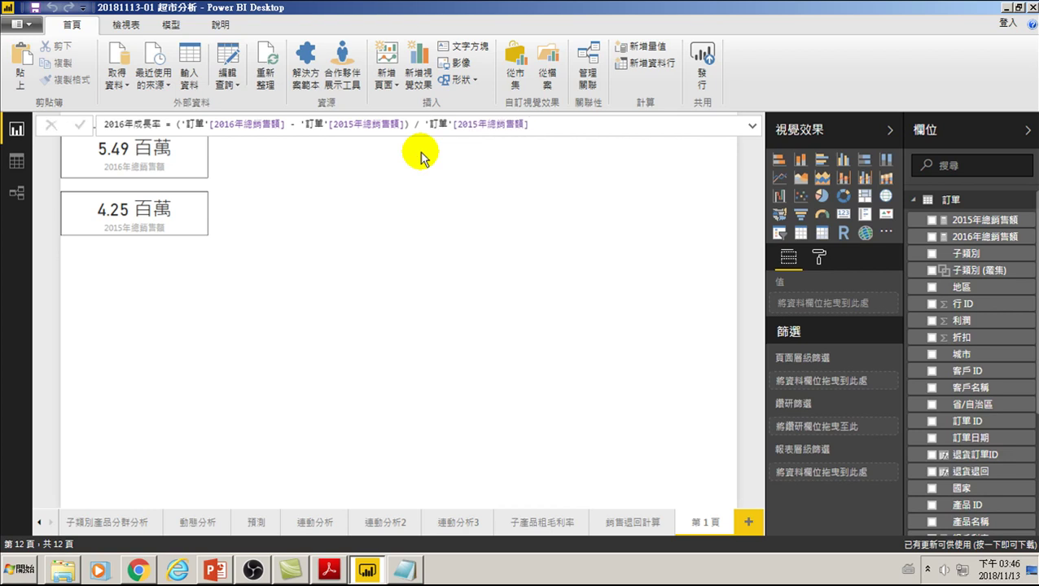
pyautogui.press('Return')
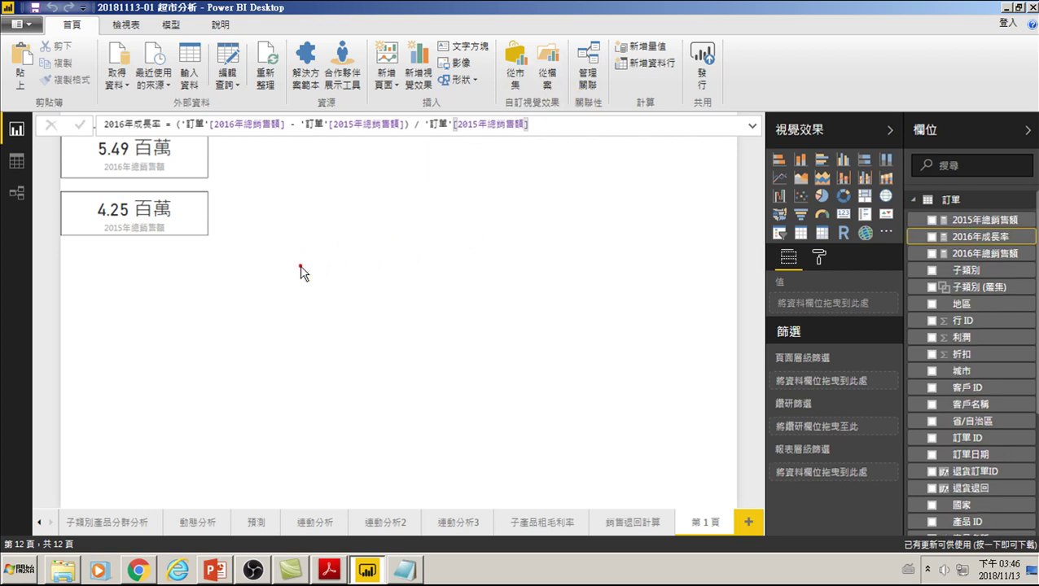
pyautogui.click(301, 271)
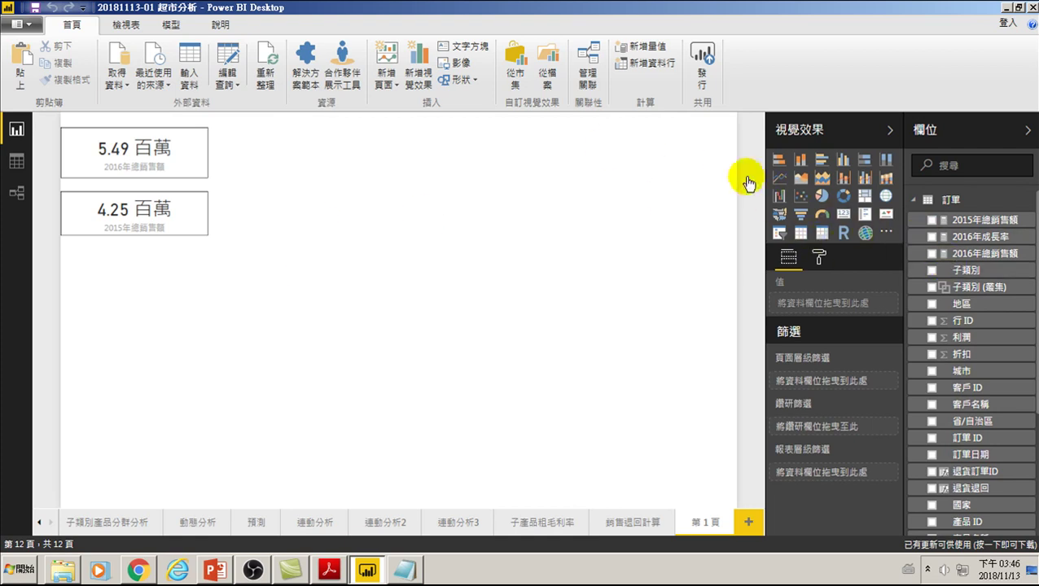
# Step: Add a 2016年成長率 card showing 0.29, size it like the sales cards, and turn its border on
pyautogui.click(841, 215)
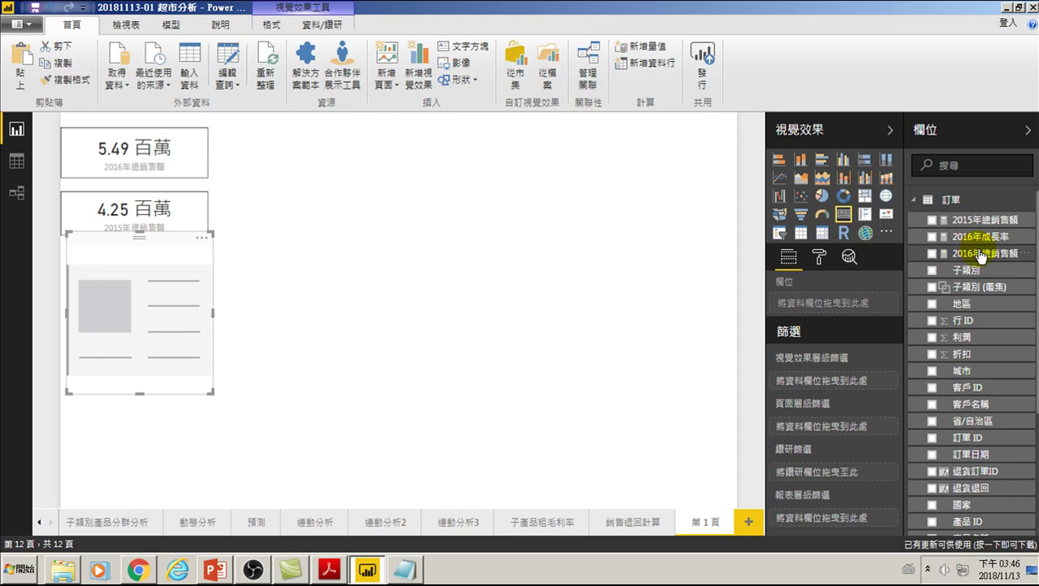
pyautogui.click(932, 236)
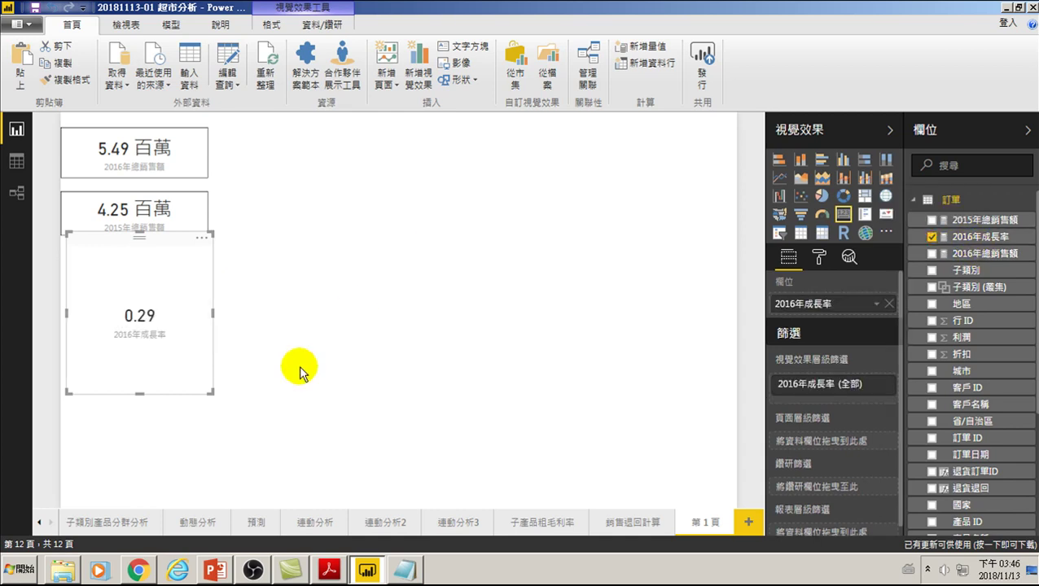
pyautogui.moveTo(209, 393); pyautogui.dragTo(226, 318)
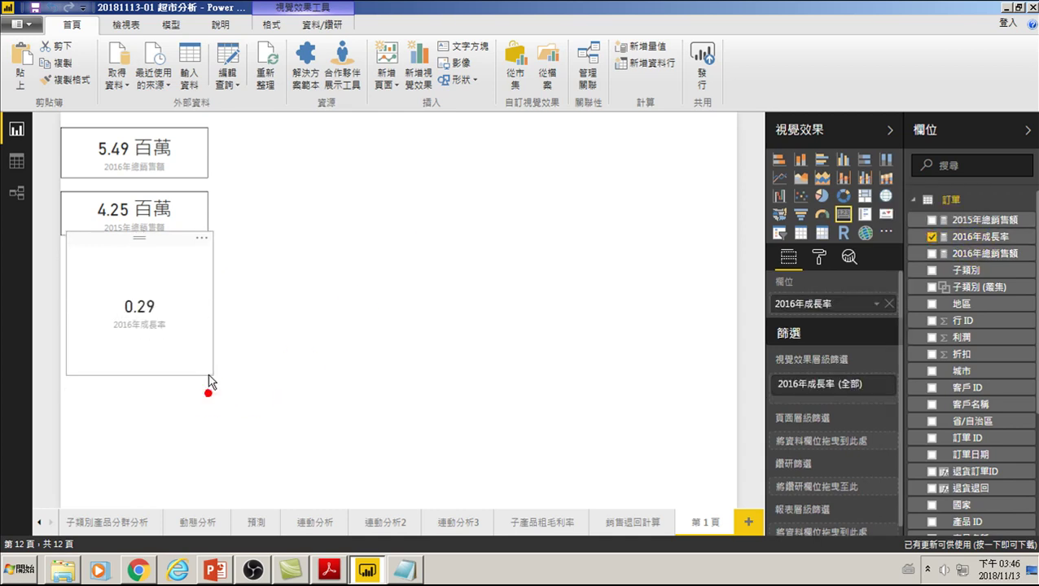
pyautogui.moveTo(160, 244); pyautogui.dragTo(155, 252)
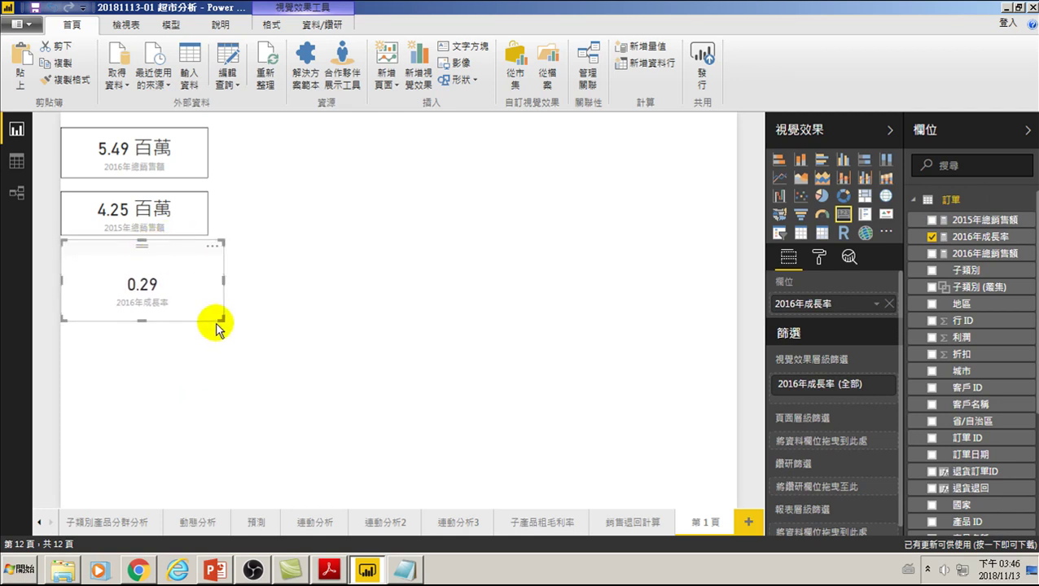
pyautogui.moveTo(224, 321); pyautogui.dragTo(210, 295)
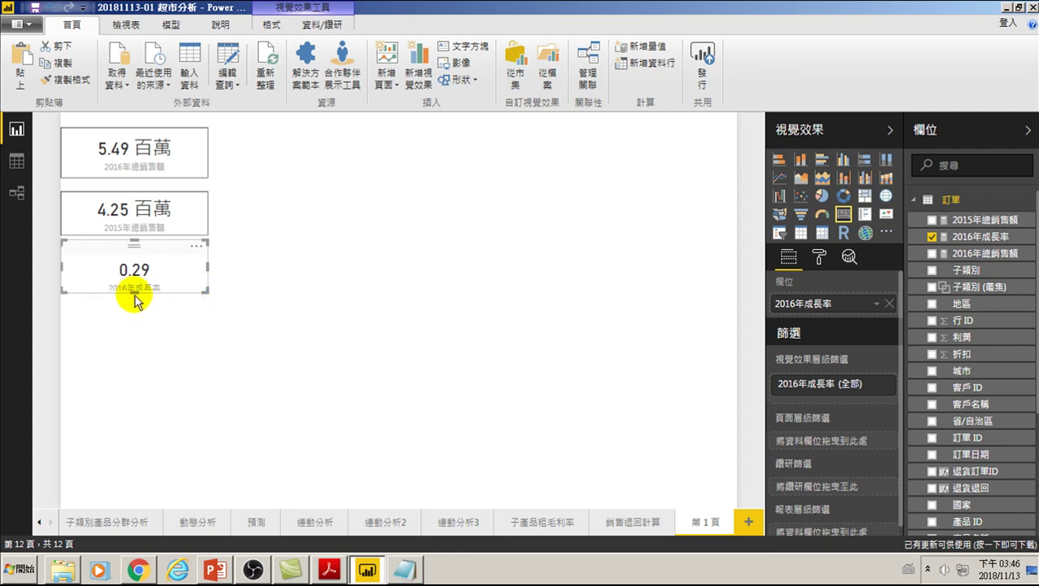
pyautogui.moveTo(135, 300); pyautogui.dragTo(135, 302)
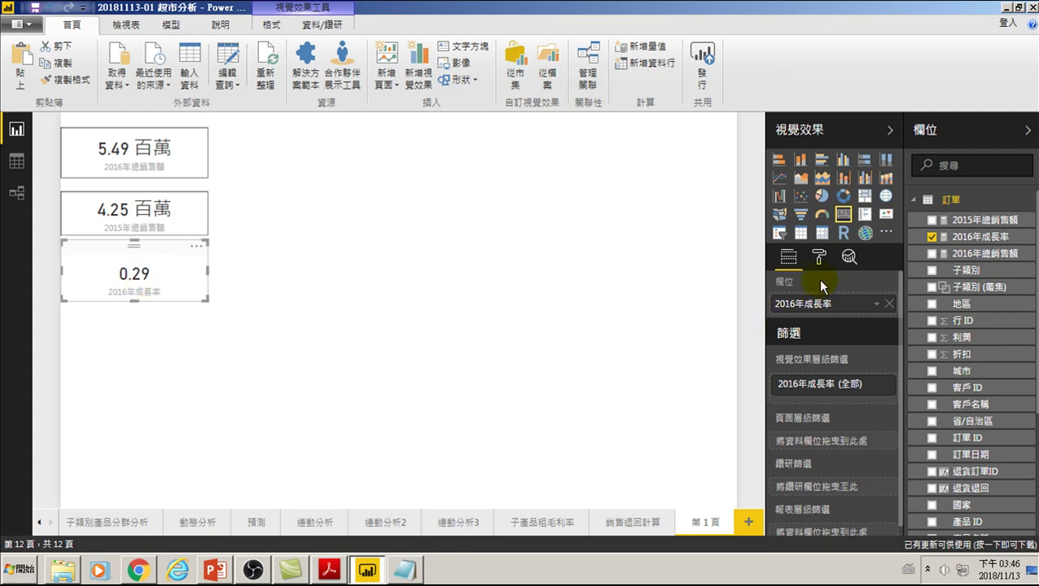
pyautogui.click(819, 258)
pyautogui.click(878, 451)
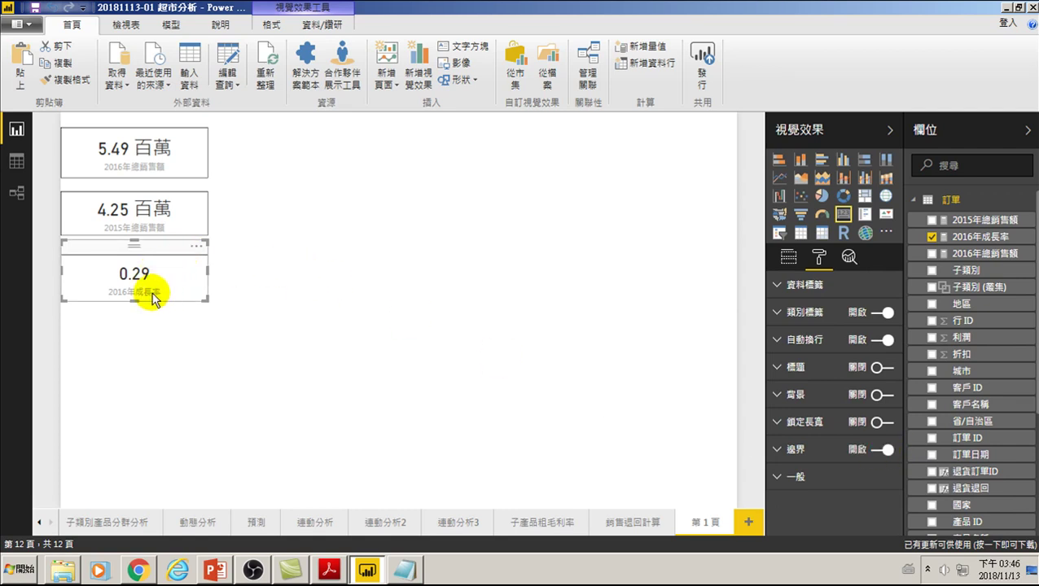